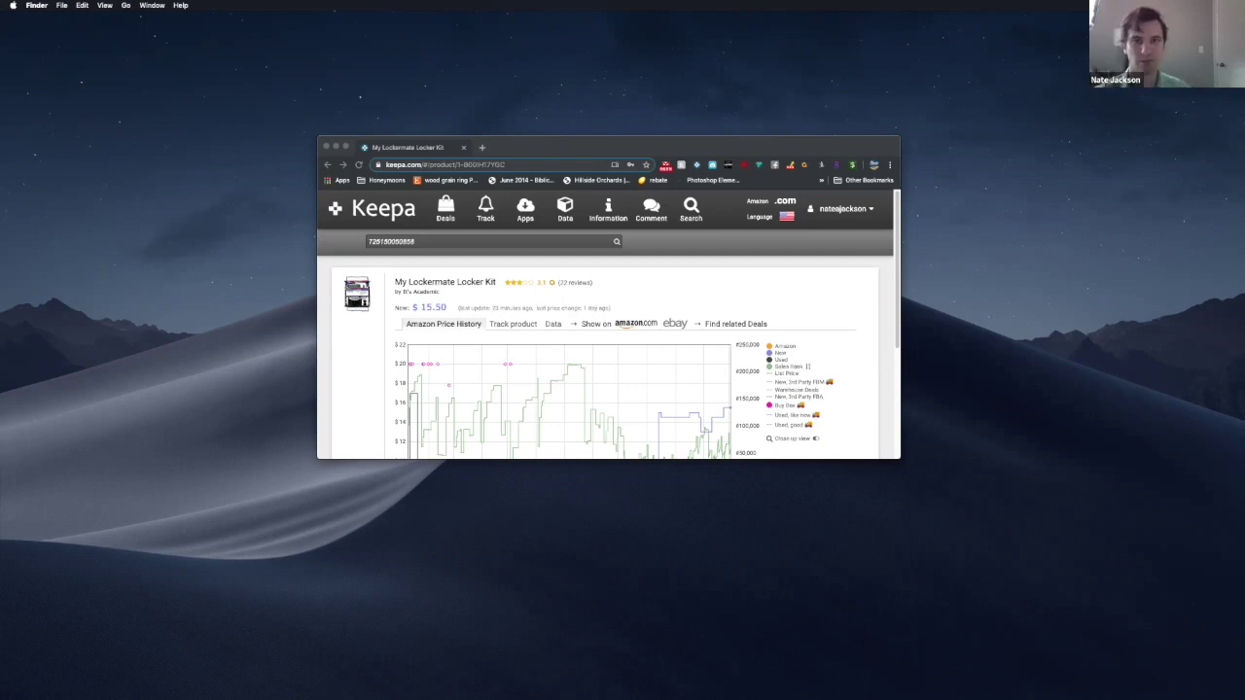
# Enlarge the browser window with the My Lockermate Locker Kit page to full screen.
pyautogui.click(897, 238)
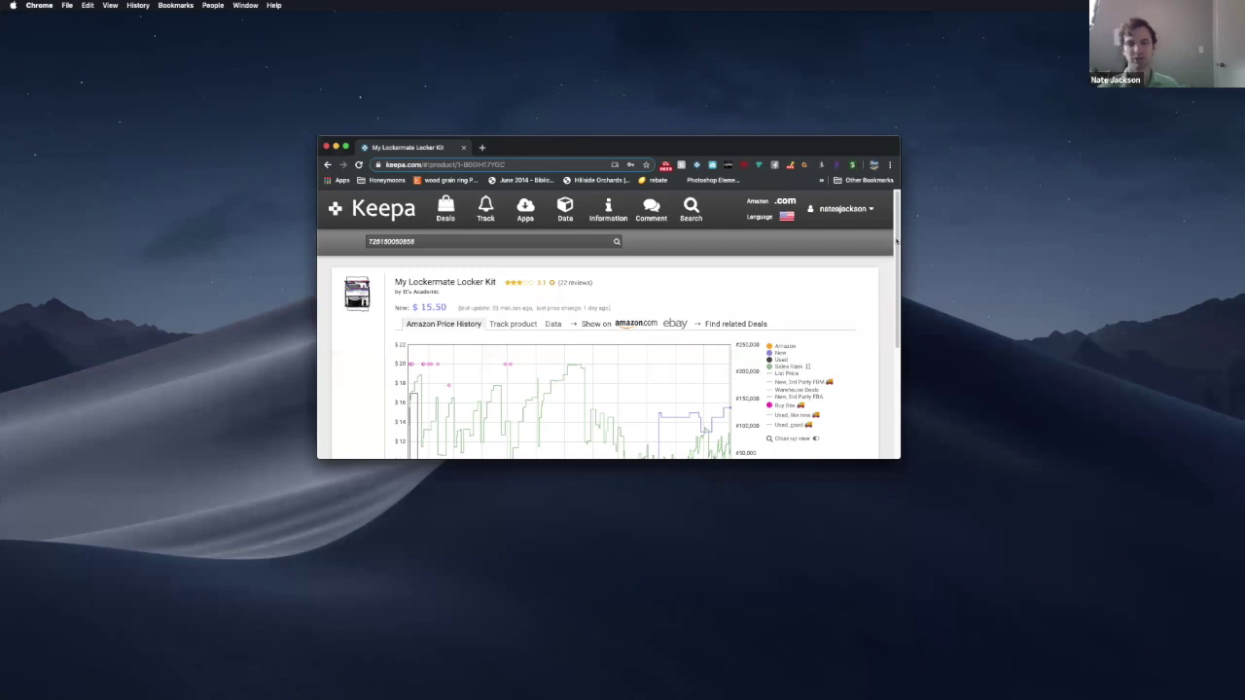
pyautogui.moveTo(897, 241); pyautogui.dragTo(897, 255)
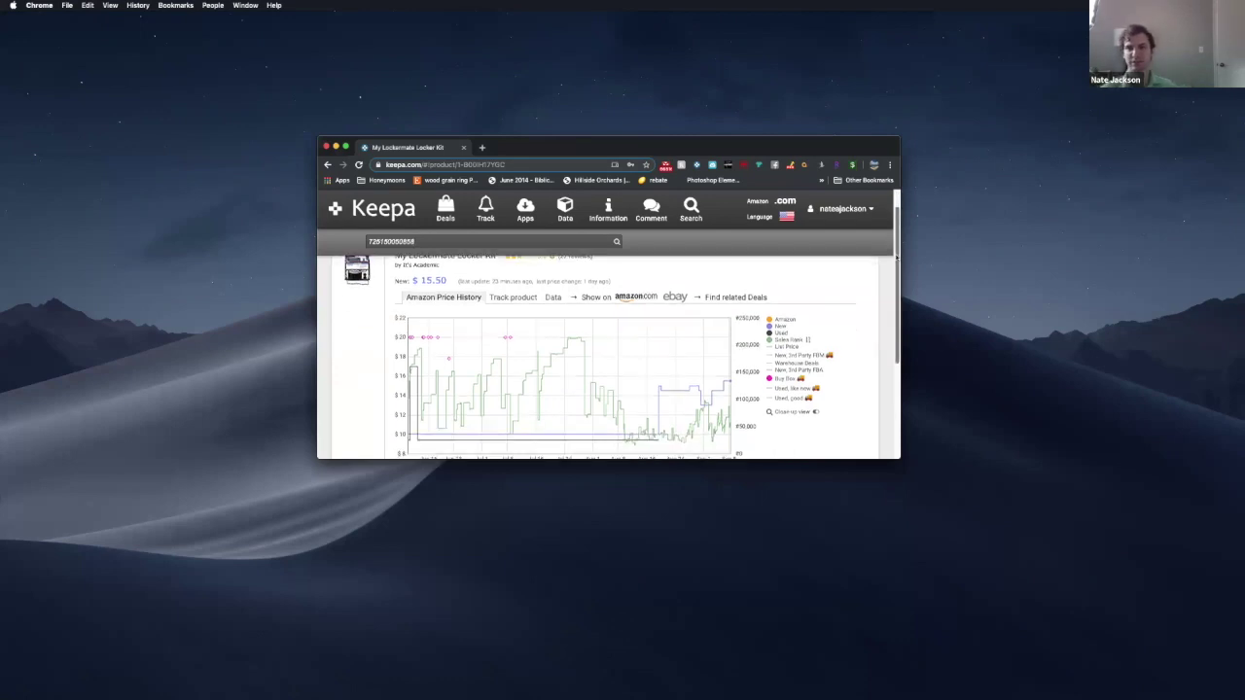
pyautogui.click(347, 147)
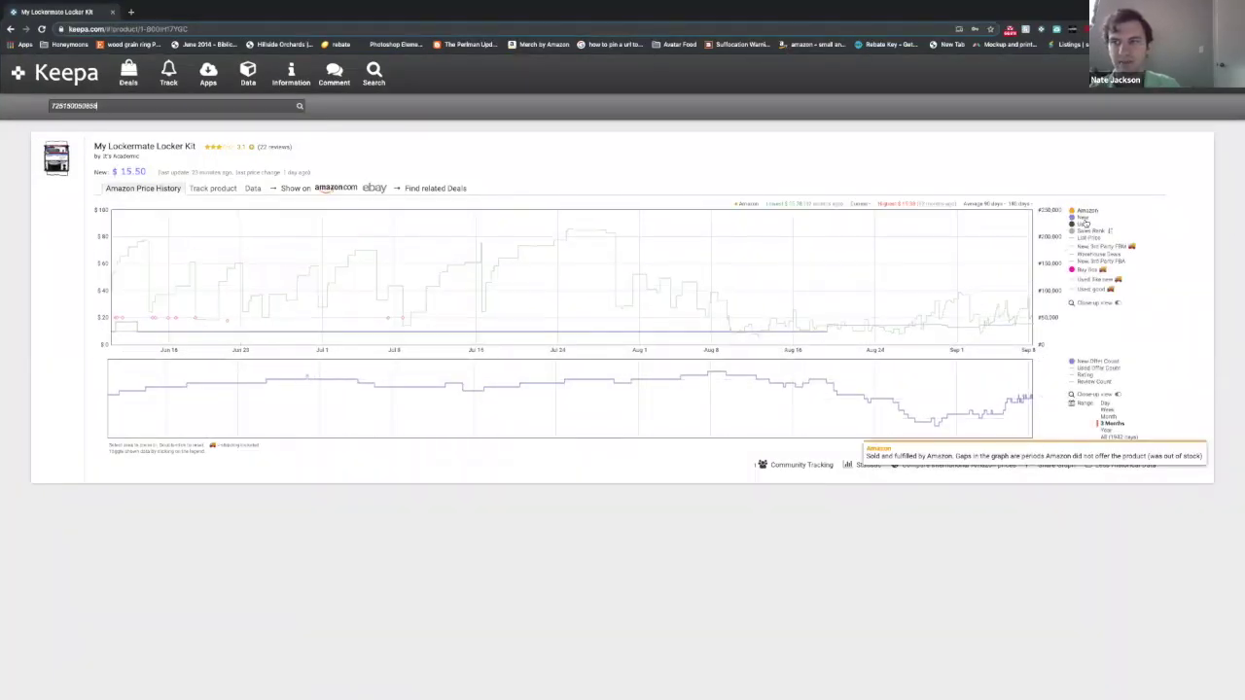
# Hide all data series from the price history graph and hide New Offer Count from the graph below it.
pyautogui.moveTo(1083, 227)
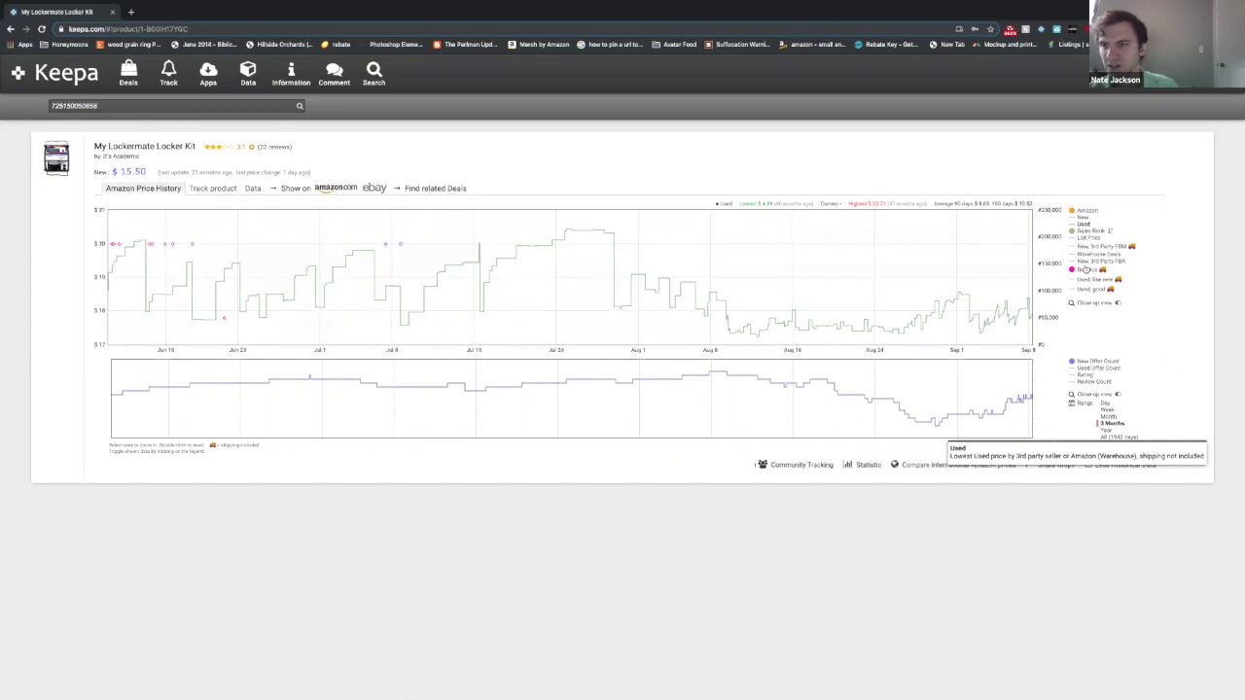
pyautogui.moveTo(1087, 271)
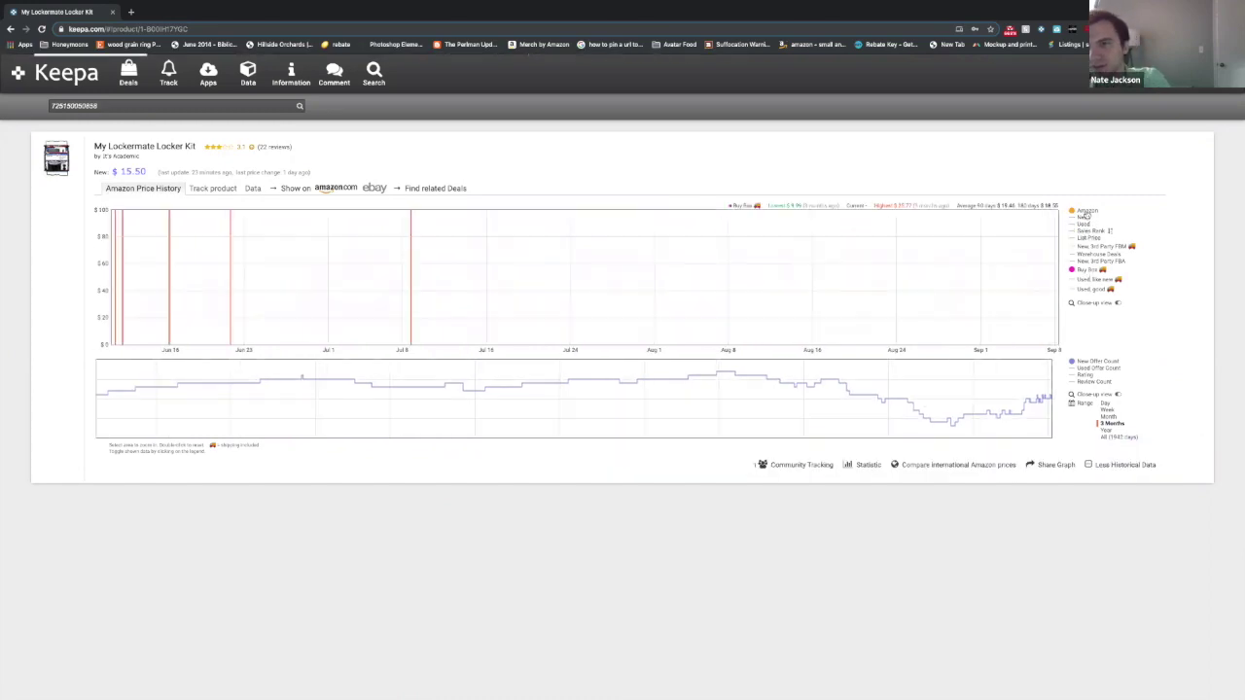
pyautogui.moveTo(1088, 361)
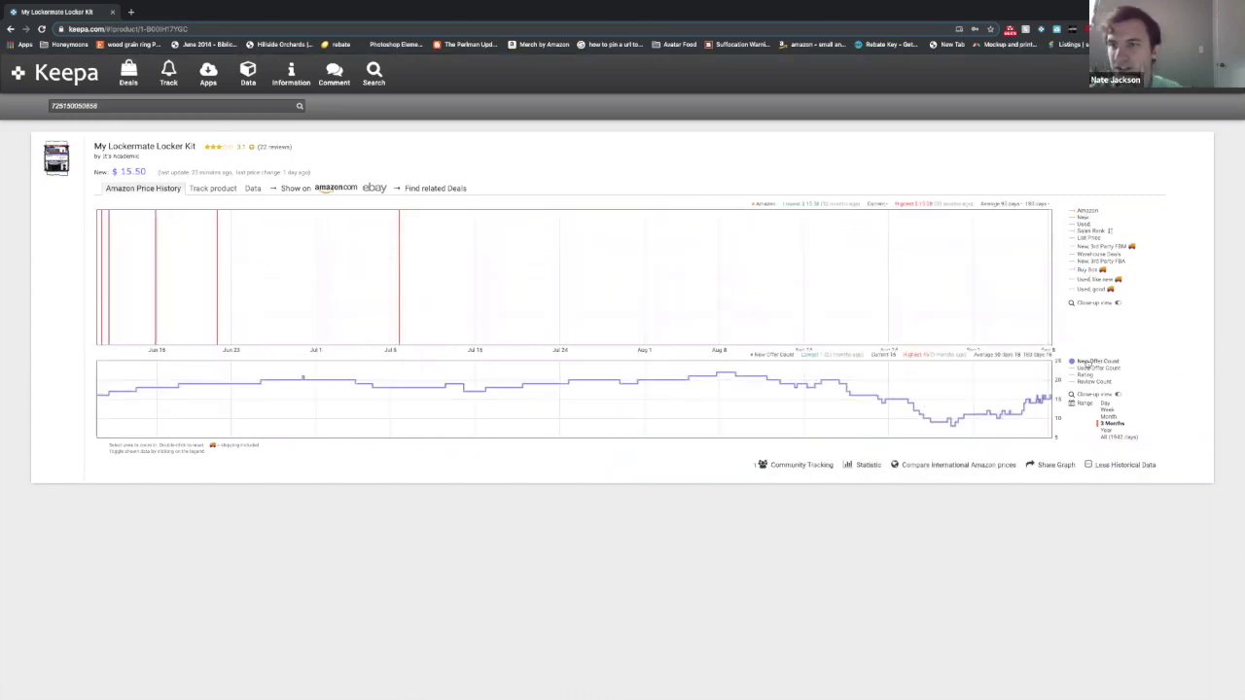
pyautogui.click(1088, 362)
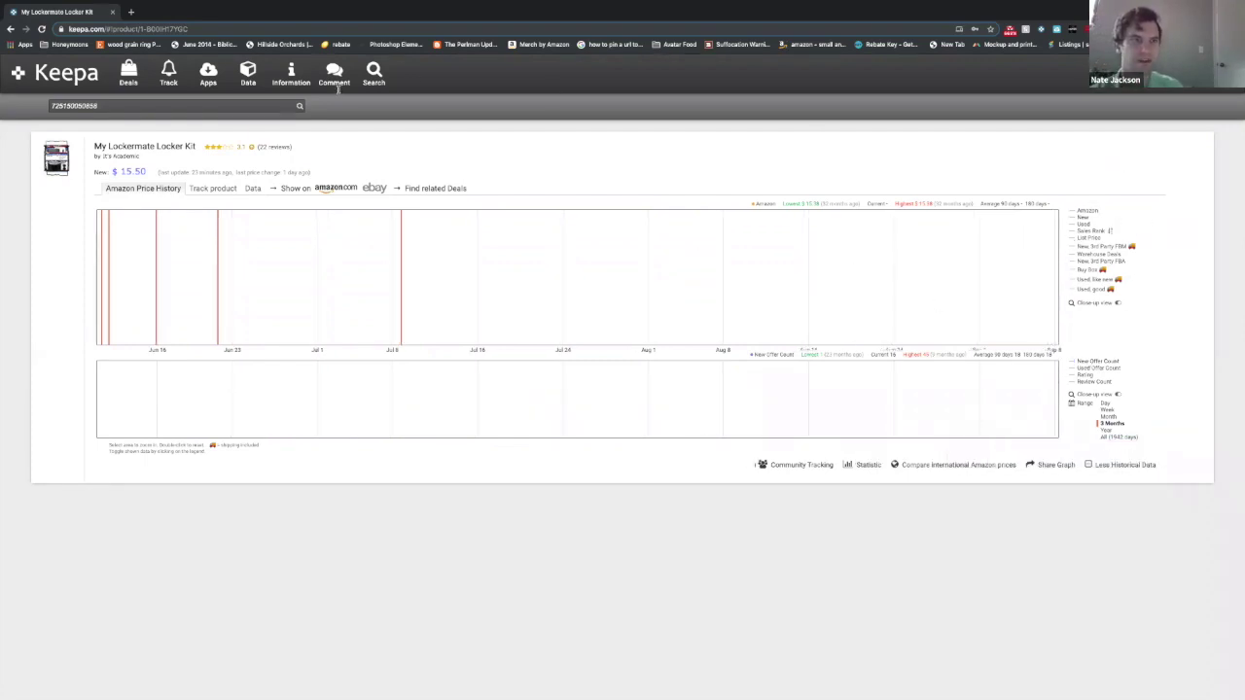
# Show the Amazon, New, New 3rd Party FBA, Buy Box and Sales Rank series in the price history graph.
pyautogui.click(230, 105)
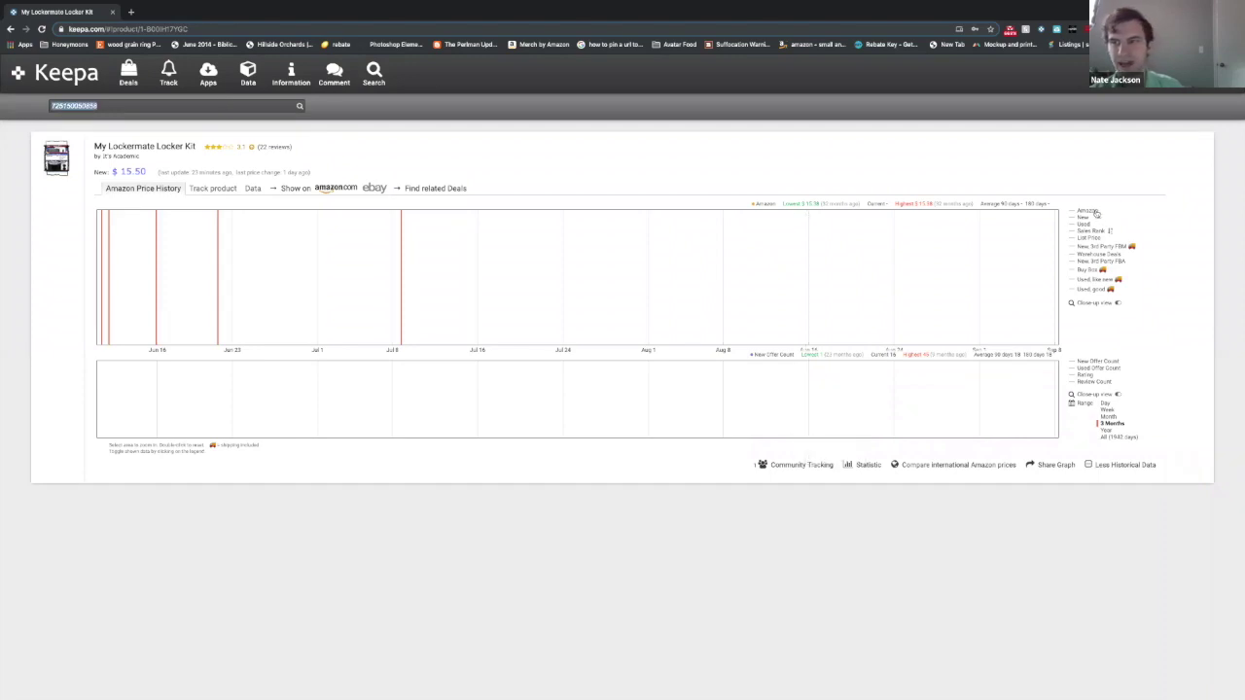
pyautogui.moveTo(1096, 212)
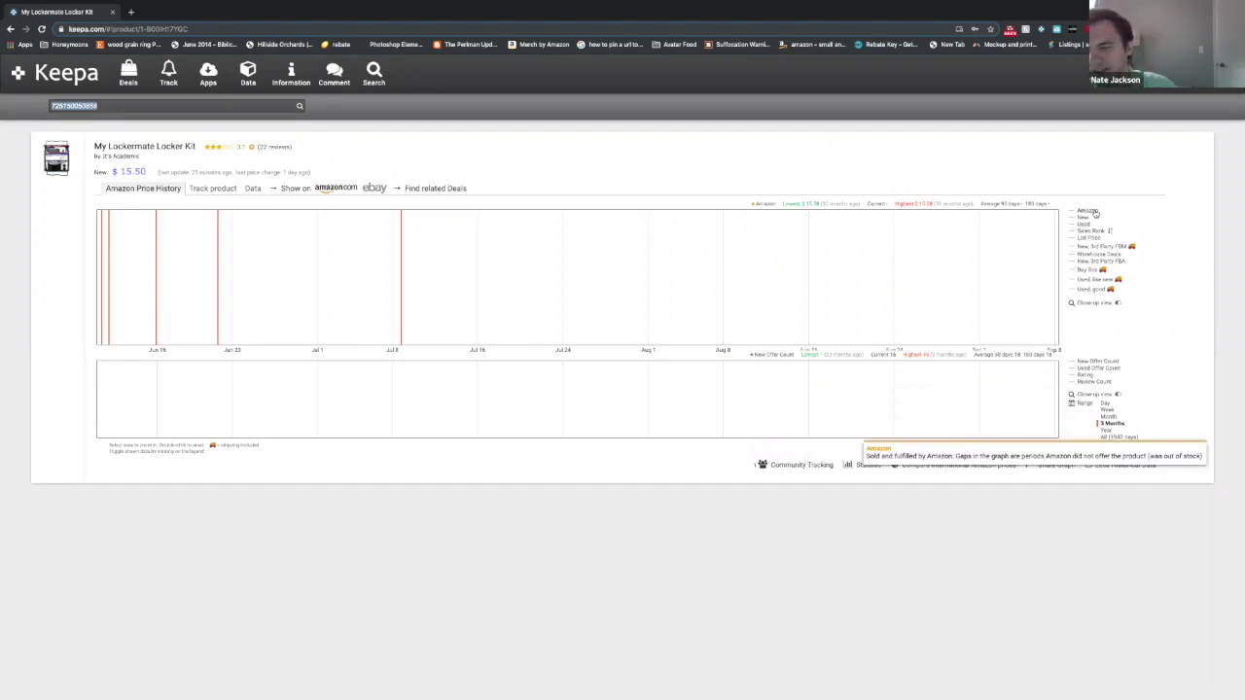
pyautogui.moveTo(1098, 293)
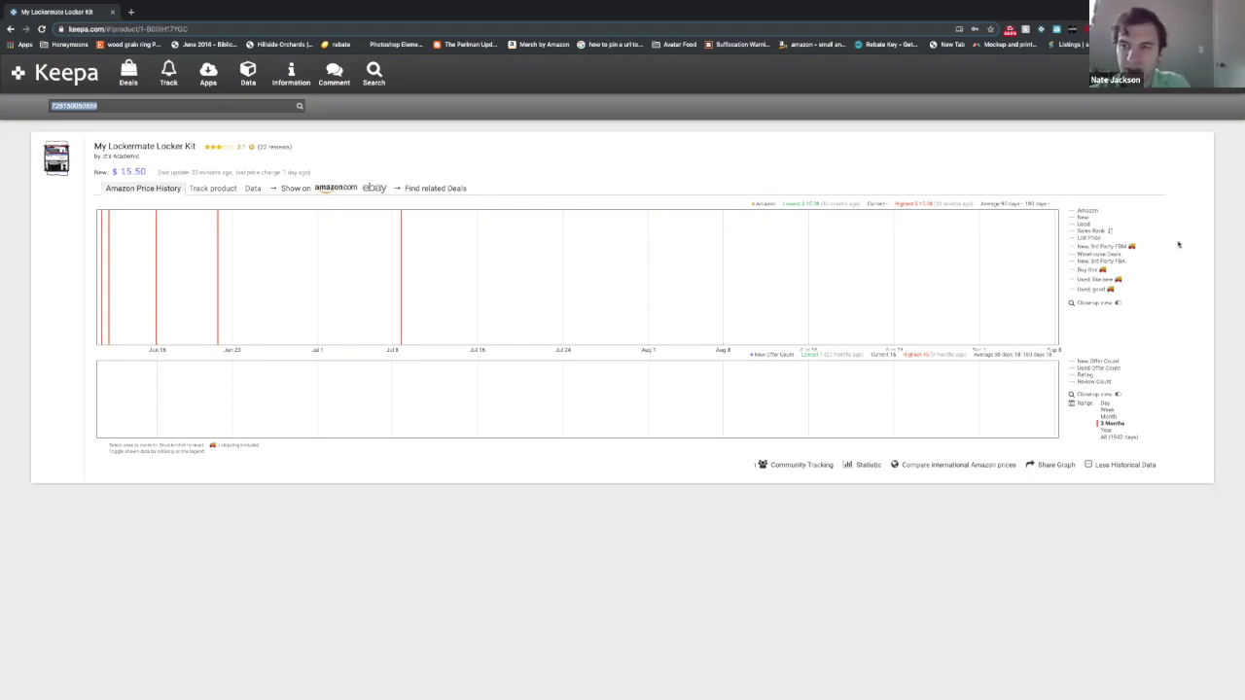
pyautogui.click(1087, 211)
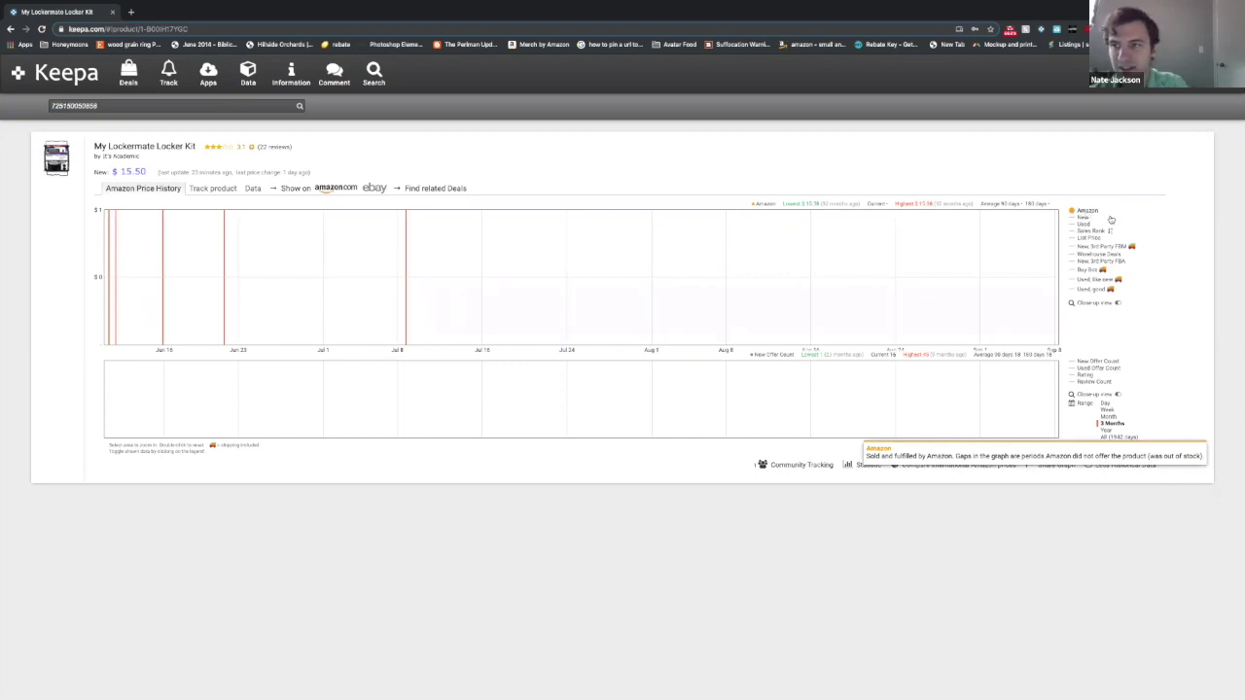
pyautogui.click(1082, 219)
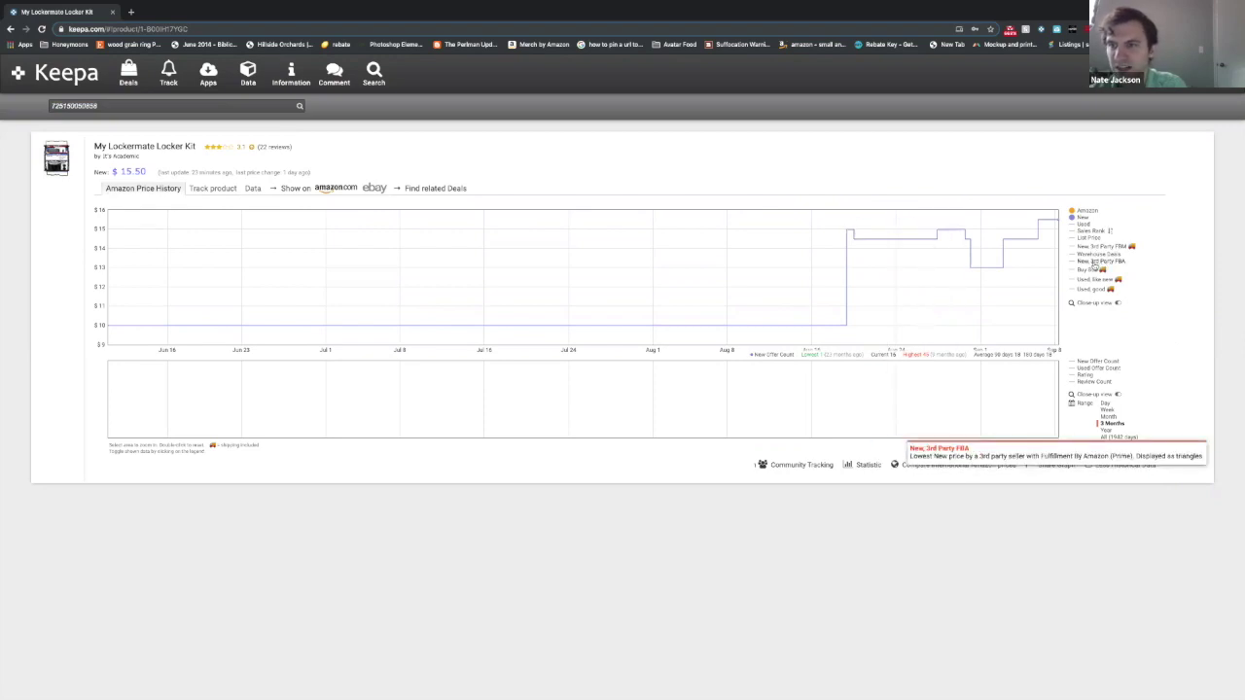
pyautogui.click(1093, 262)
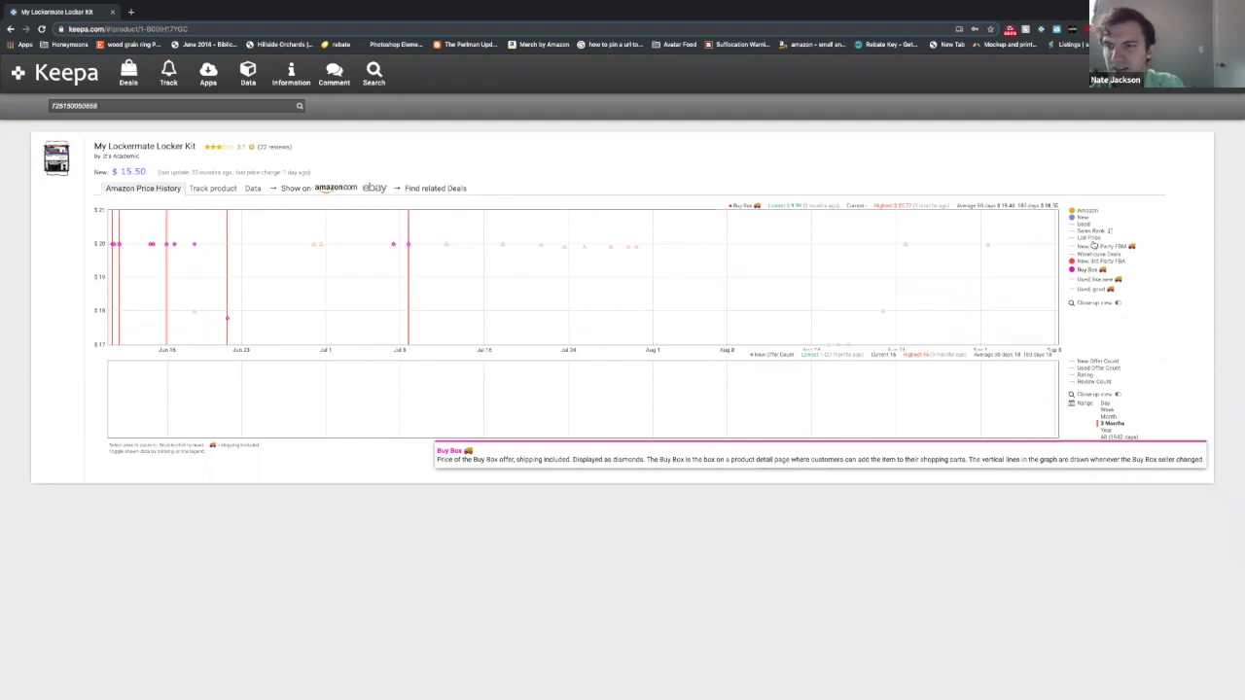
pyautogui.moveTo(1094, 236)
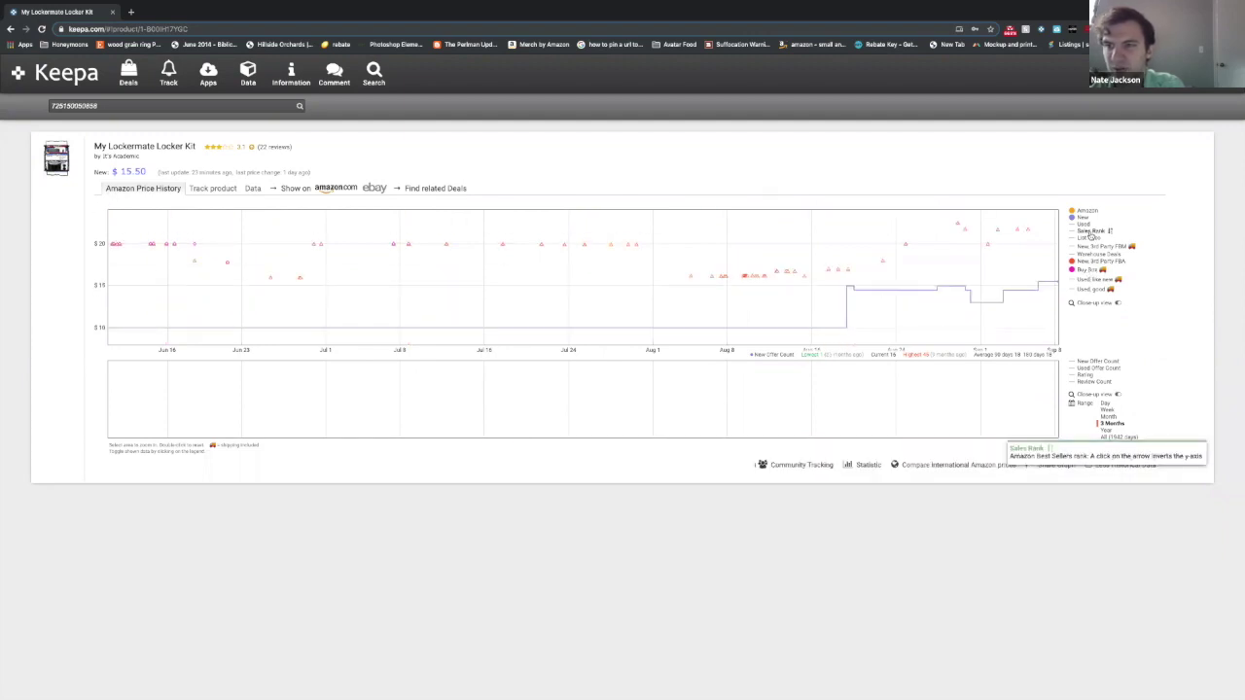
pyautogui.click(1091, 233)
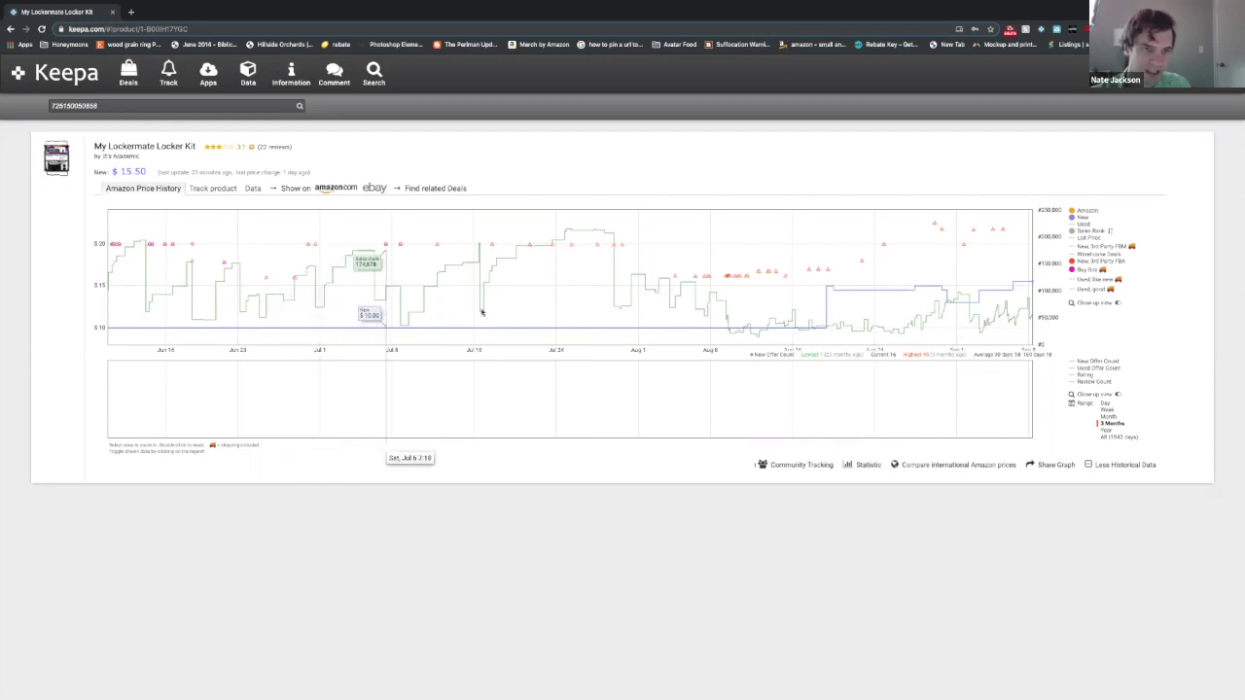
# View the locker kit's entire price history, and return the graph to the 3 Months range.
pyautogui.click(1113, 438)
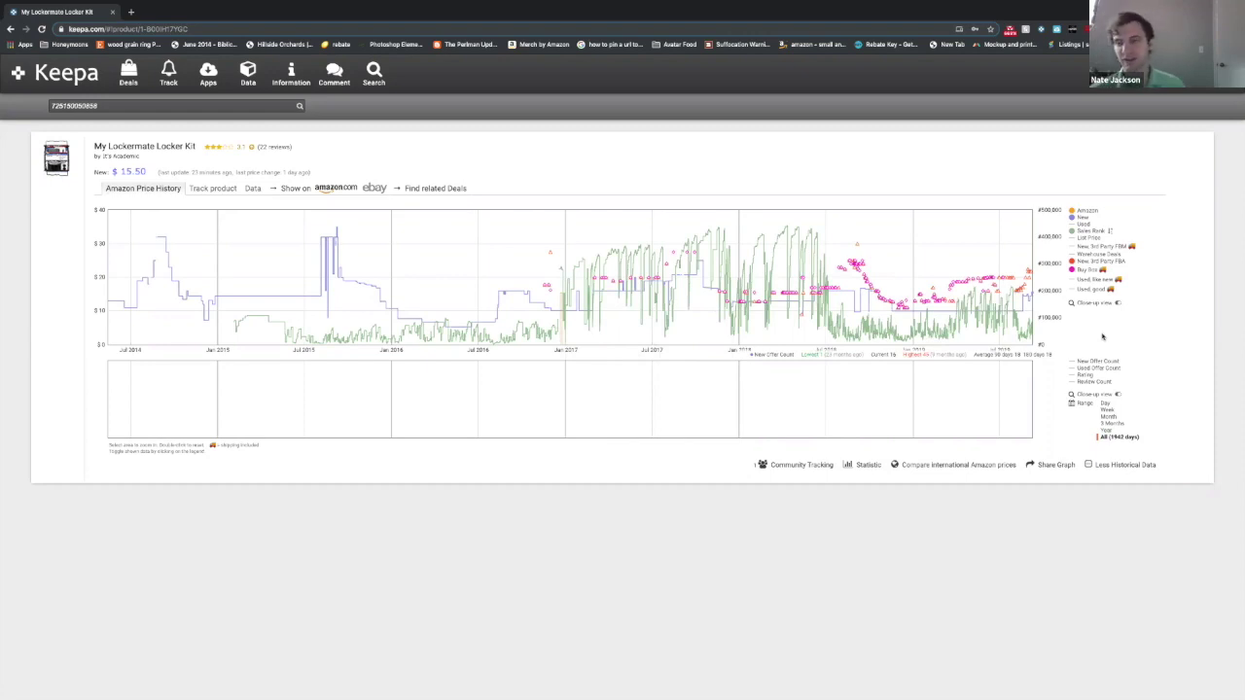
pyautogui.click(1109, 425)
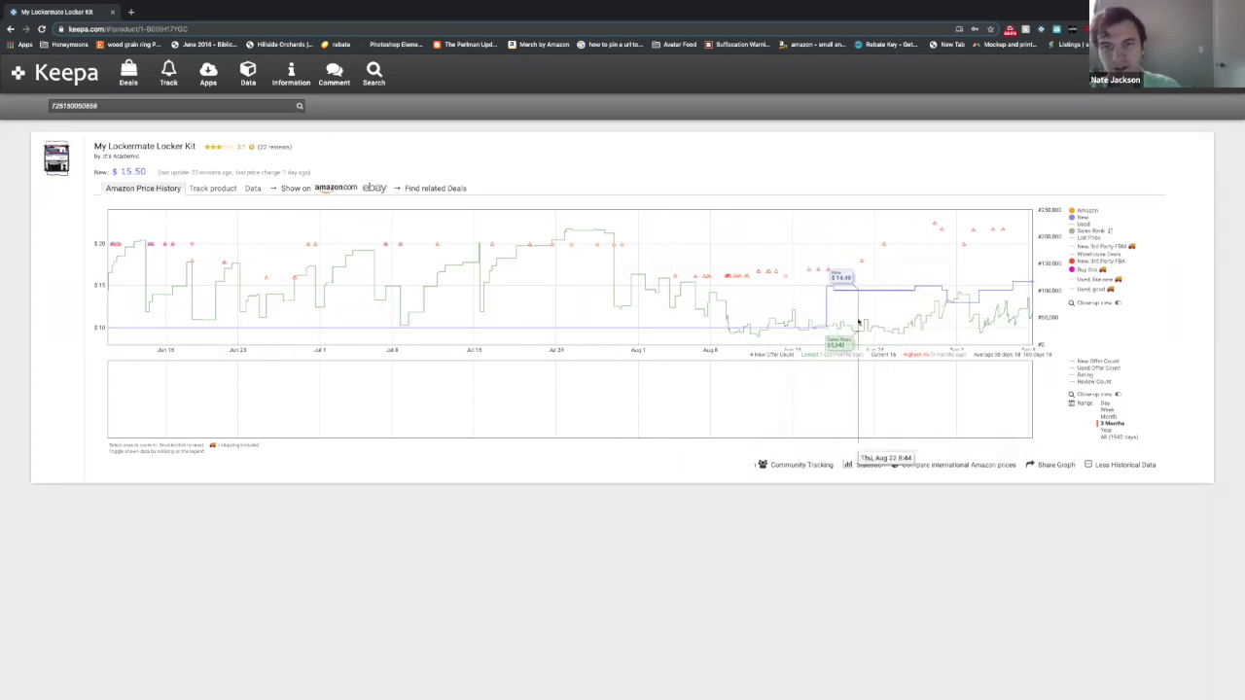
pyautogui.click(268, 106)
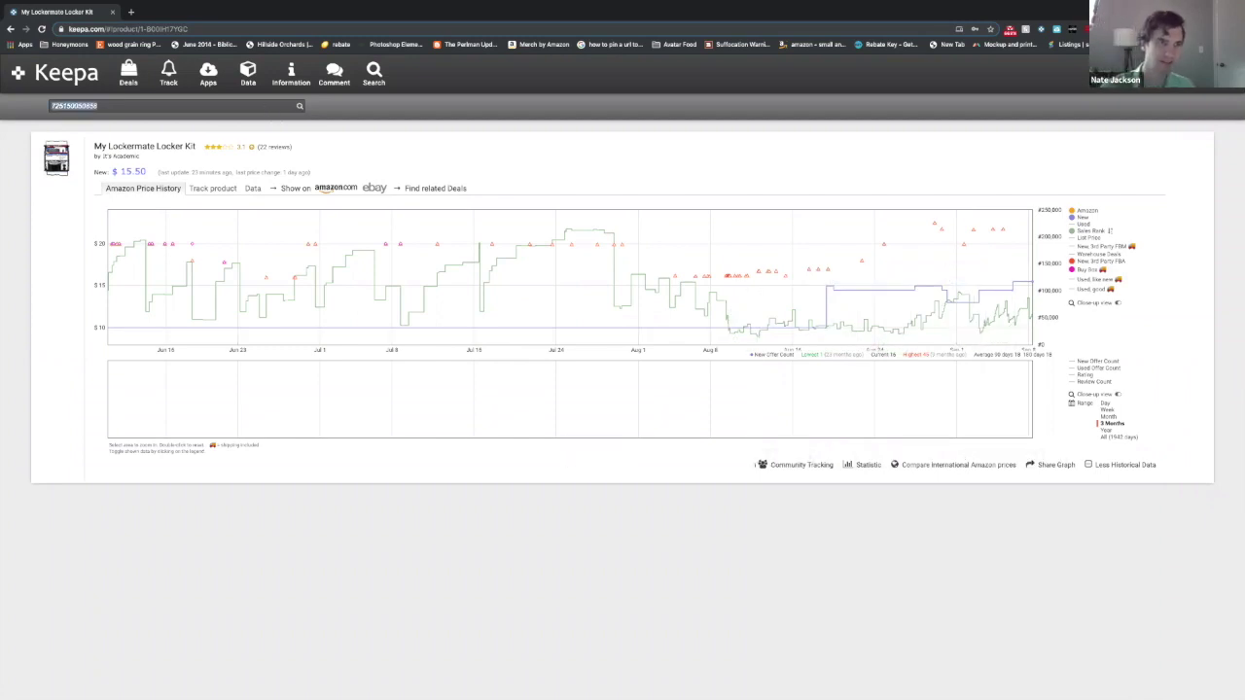
pyautogui.press('BackSpace')
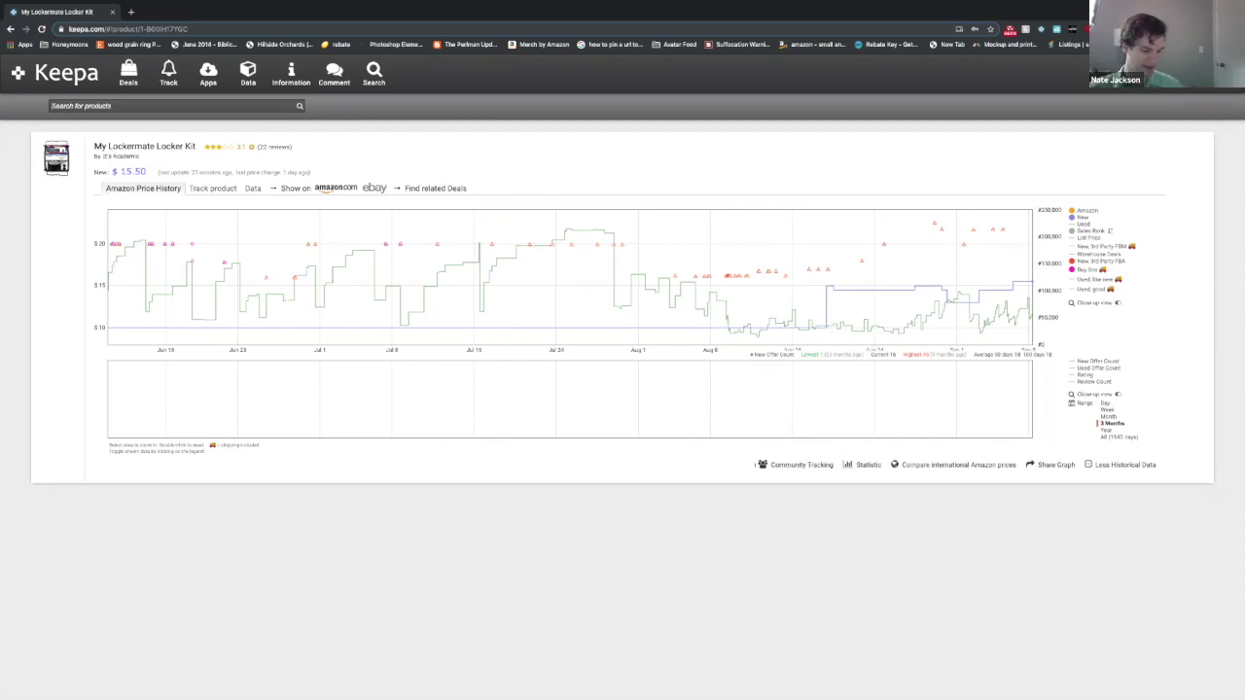
pyautogui.write('852131006020')
pyautogui.press('Return')
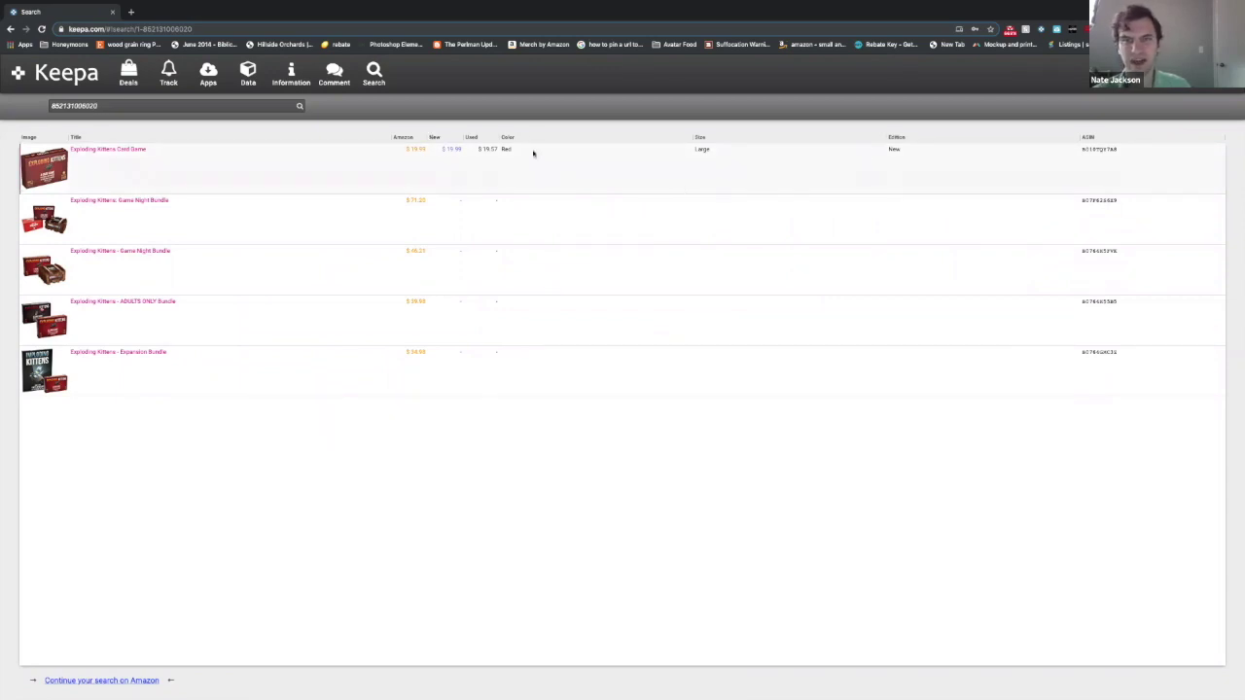
pyautogui.click(123, 152)
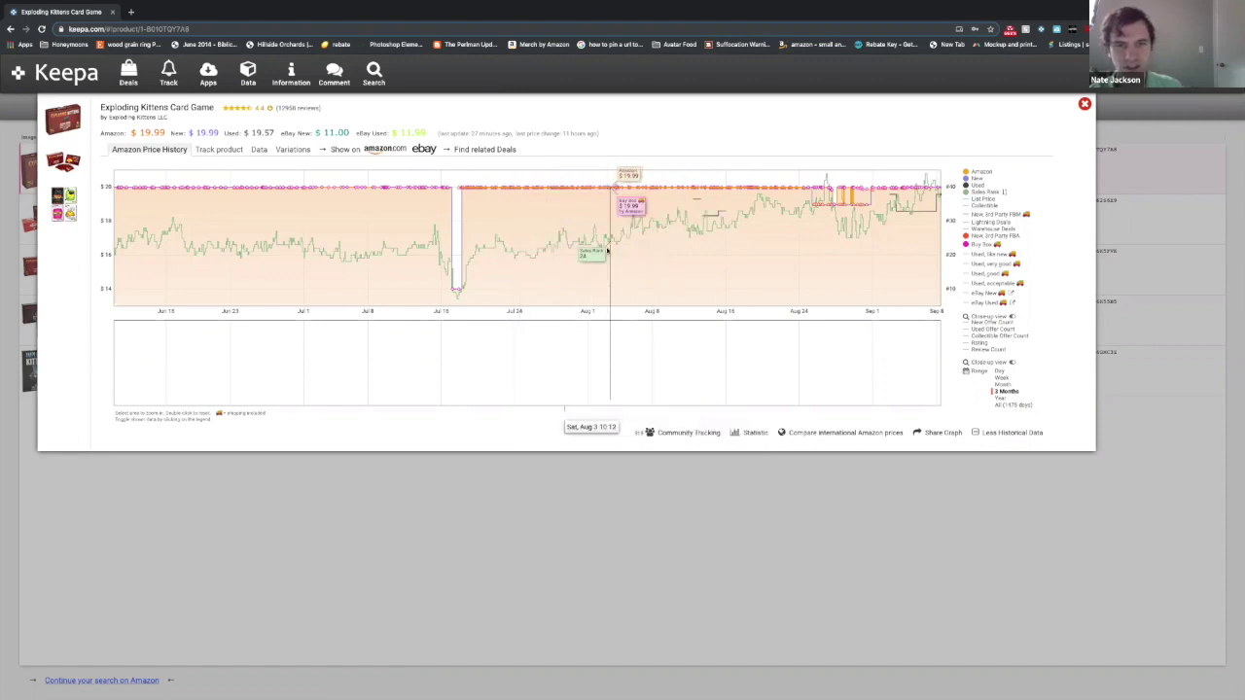
# Toggle the Amazon series off and on repeatedly to compare the card game's price graph with and without it.
pyautogui.click(984, 173)
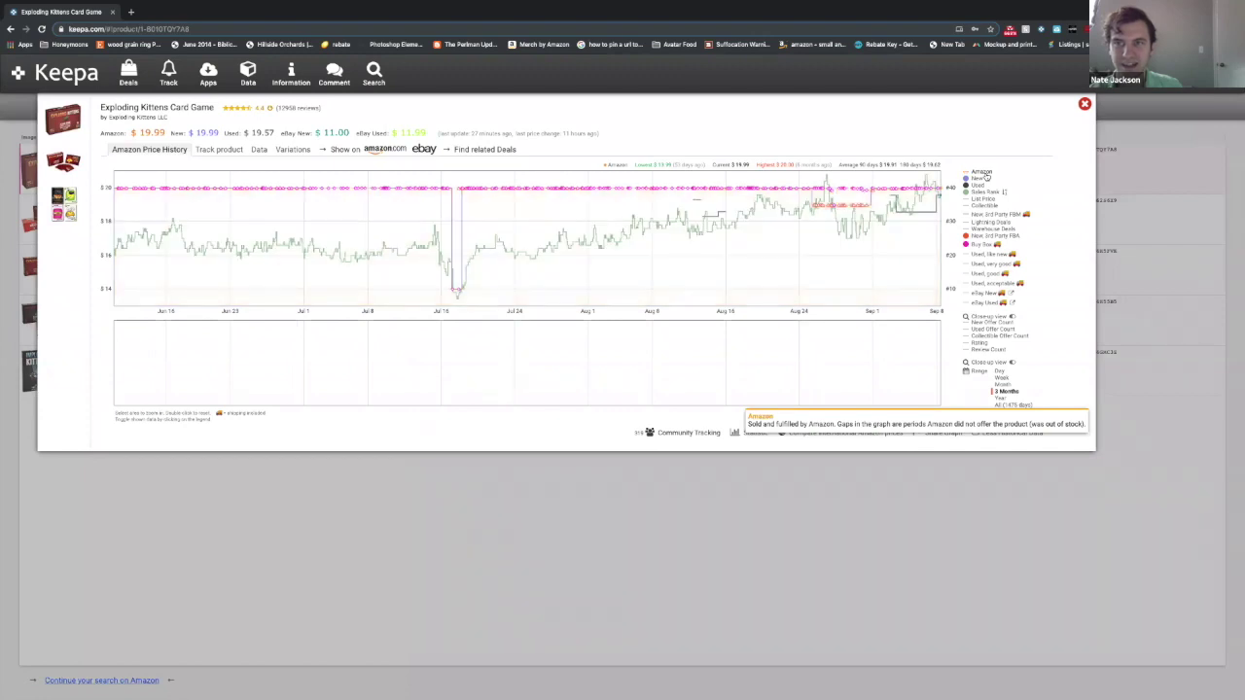
pyautogui.click(983, 173)
pyautogui.click(984, 173)
pyautogui.click(983, 173)
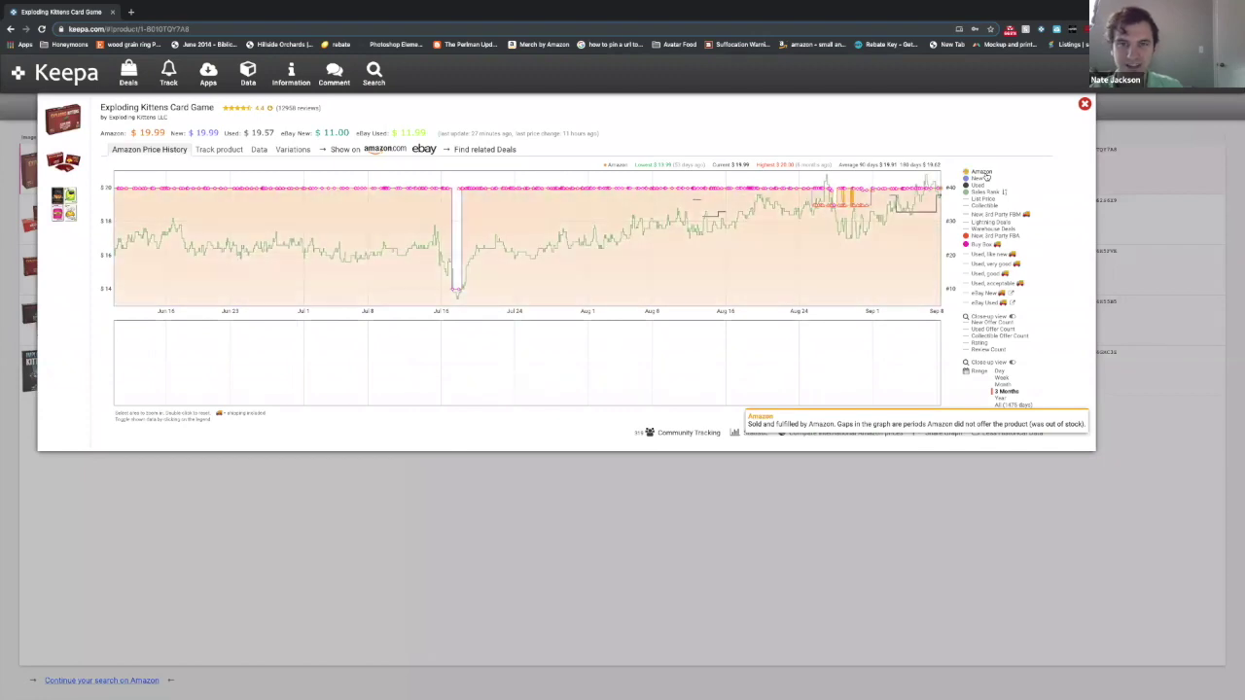
pyautogui.click(984, 173)
pyautogui.click(984, 173)
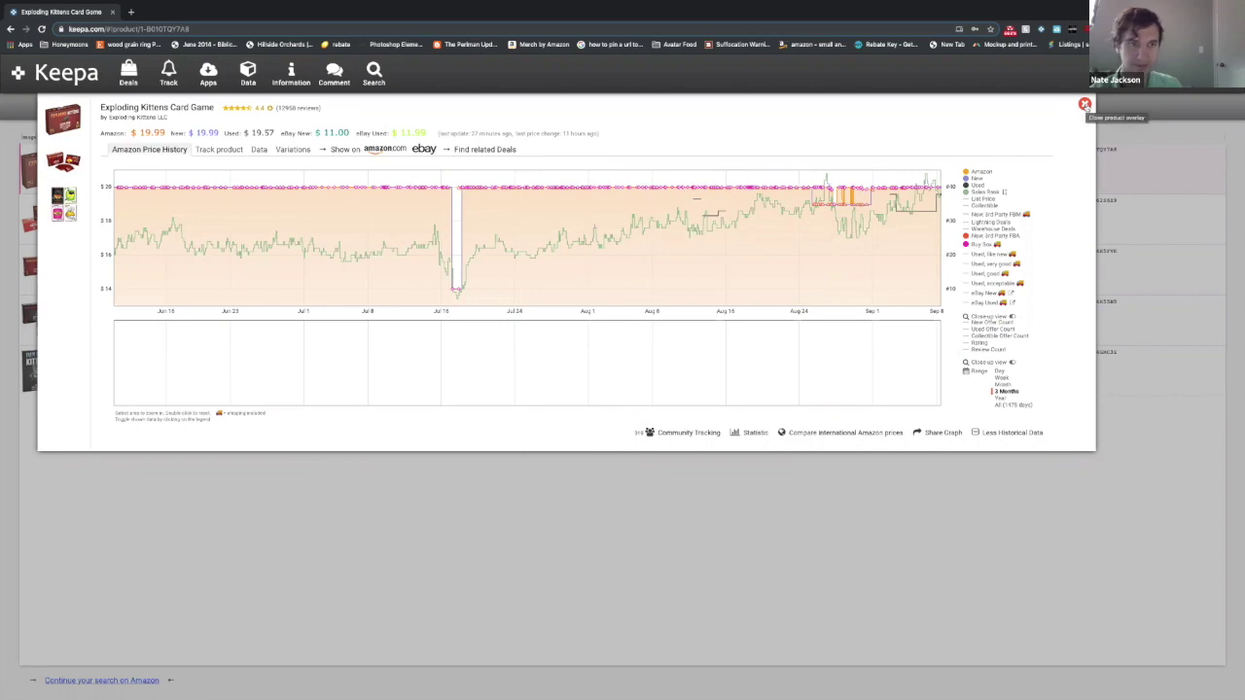
pyautogui.click(1084, 104)
pyautogui.click(215, 103)
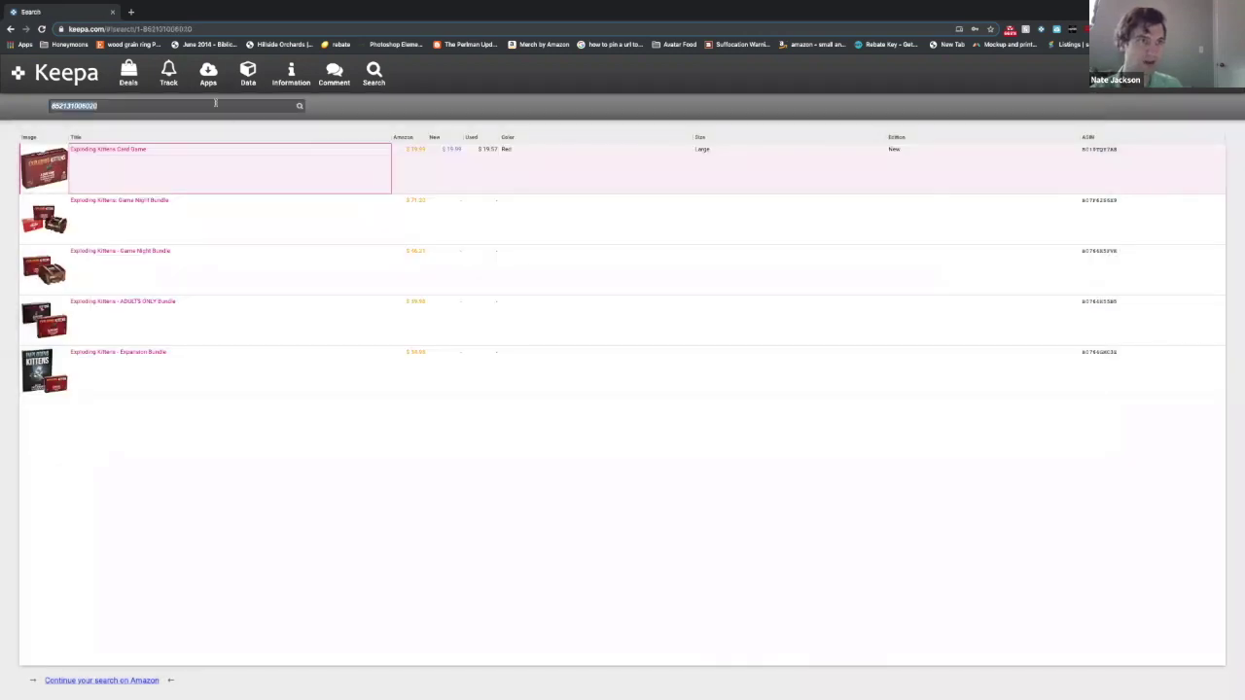
pyautogui.press('BackSpace')
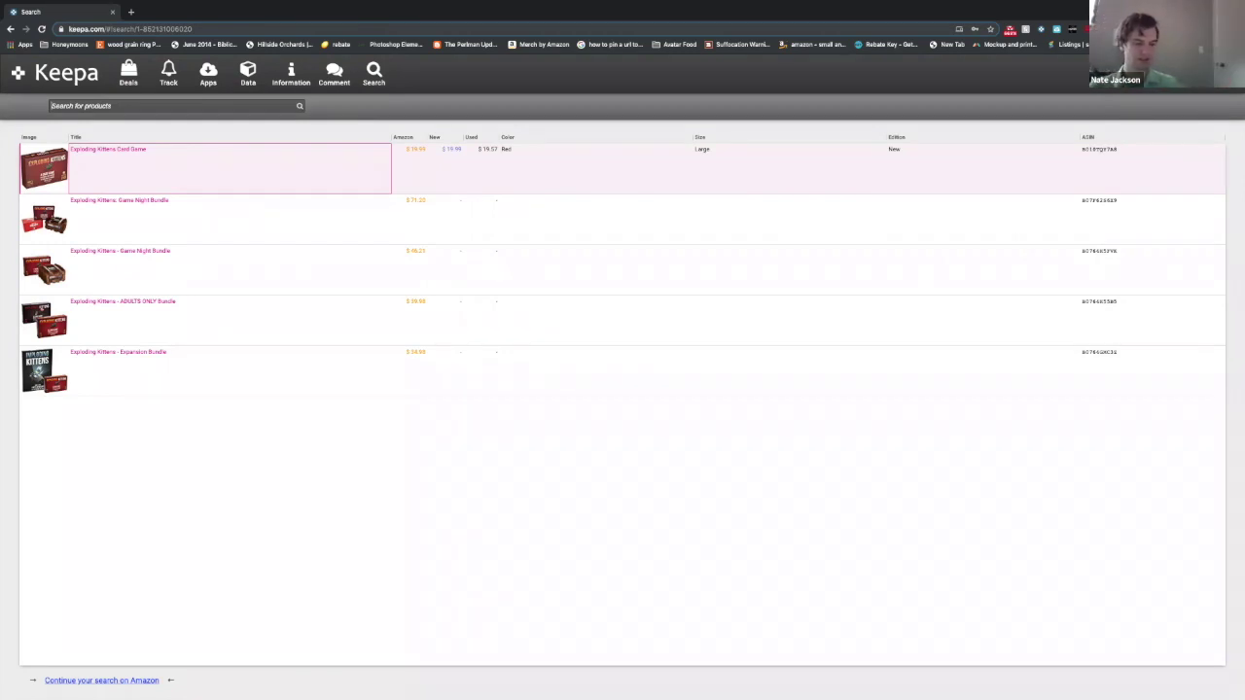
pyautogui.write('9781732134881')
pyautogui.press('Return')
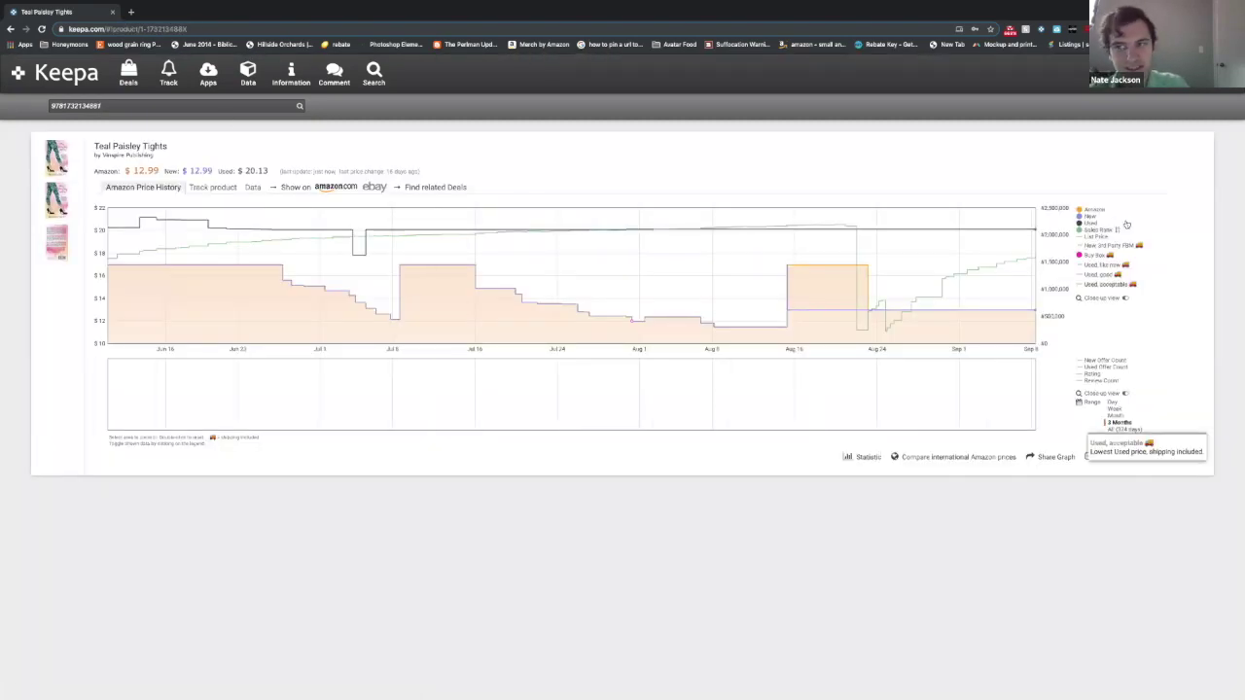
# Set the Teal Paisley Tights graph range to All and show the New Offer Count and Review Count series.
pyautogui.click(1125, 225)
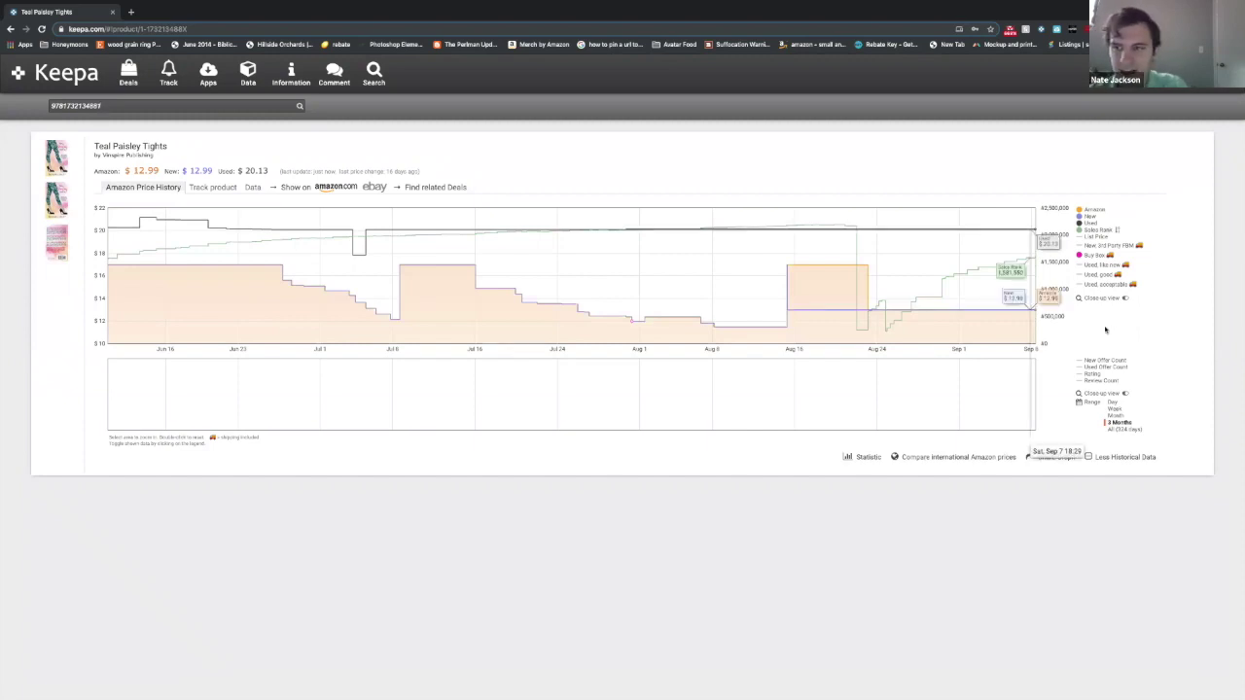
pyautogui.click(1123, 429)
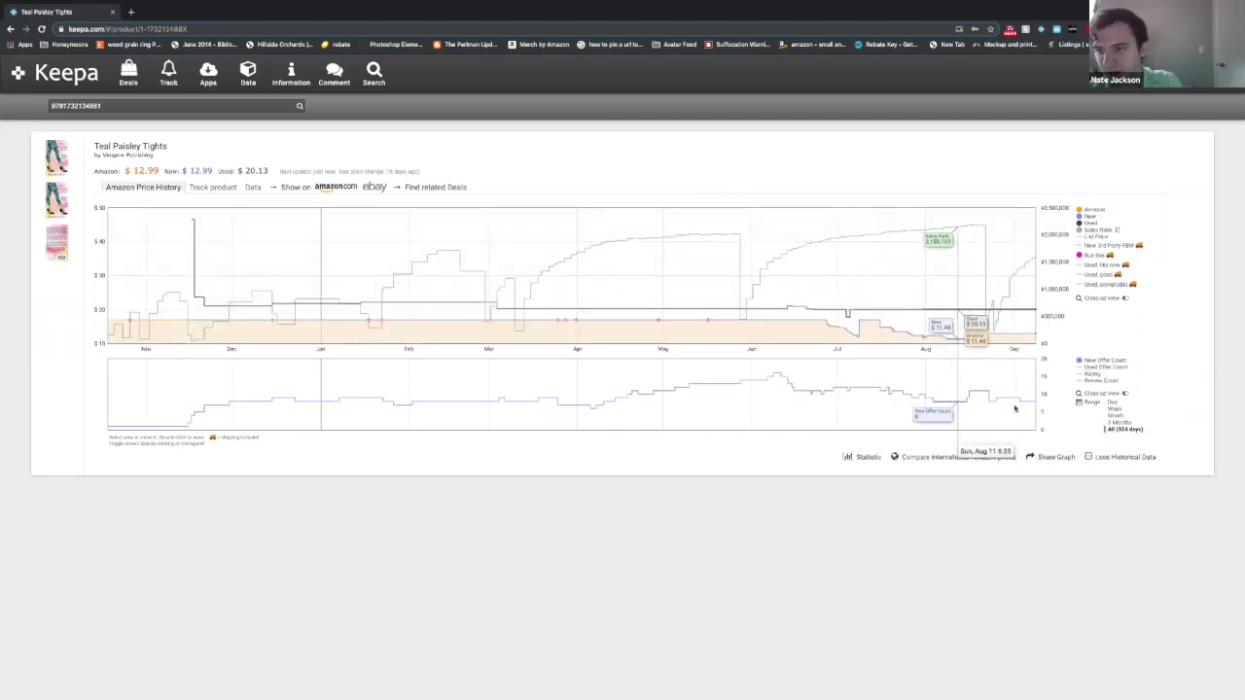
pyautogui.click(1103, 381)
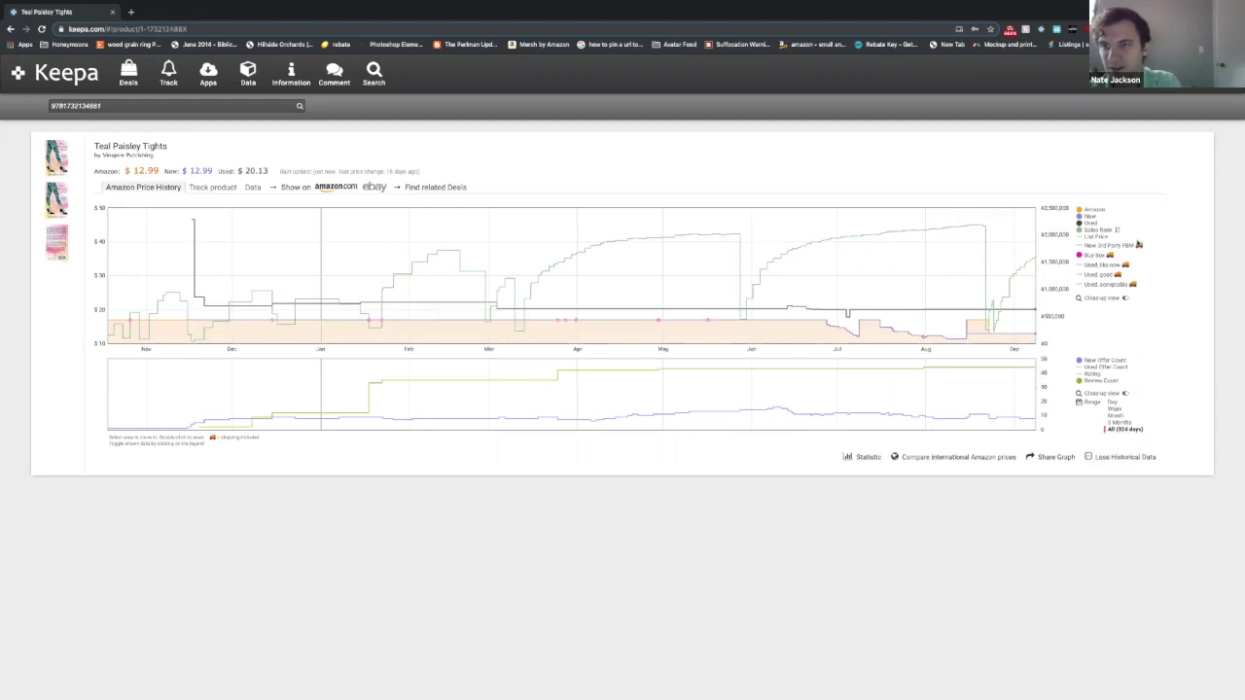
pyautogui.moveTo(1095, 256)
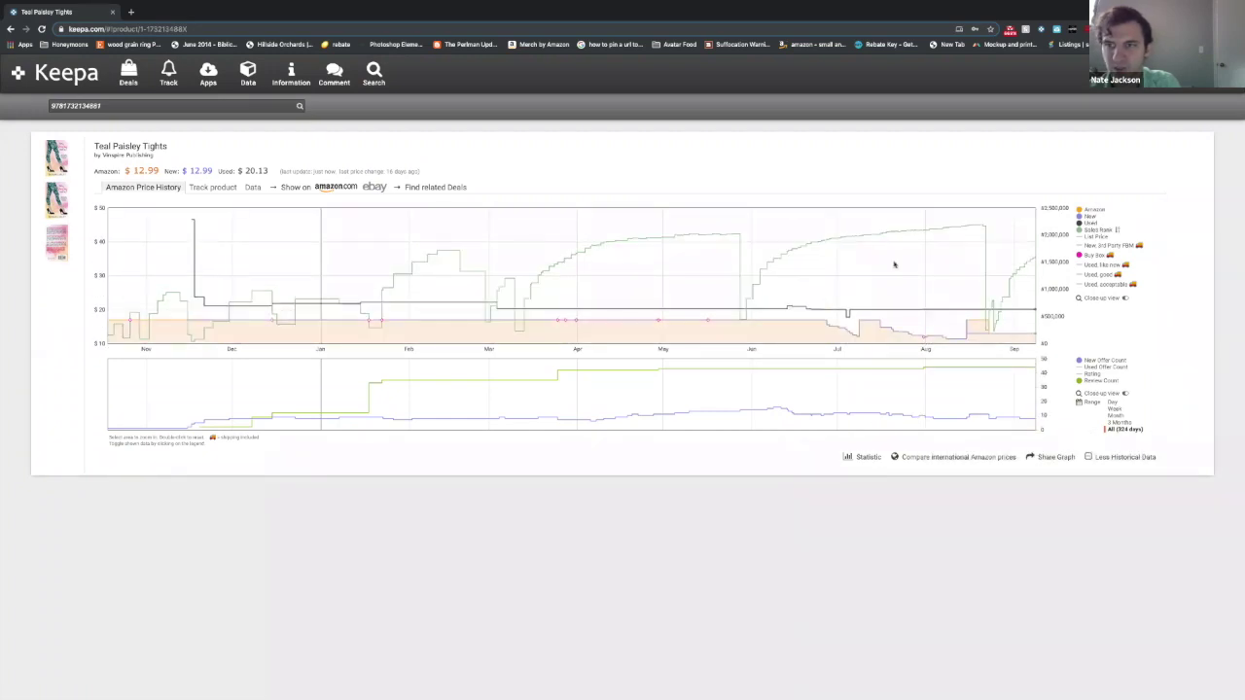
pyautogui.moveTo(1093, 226)
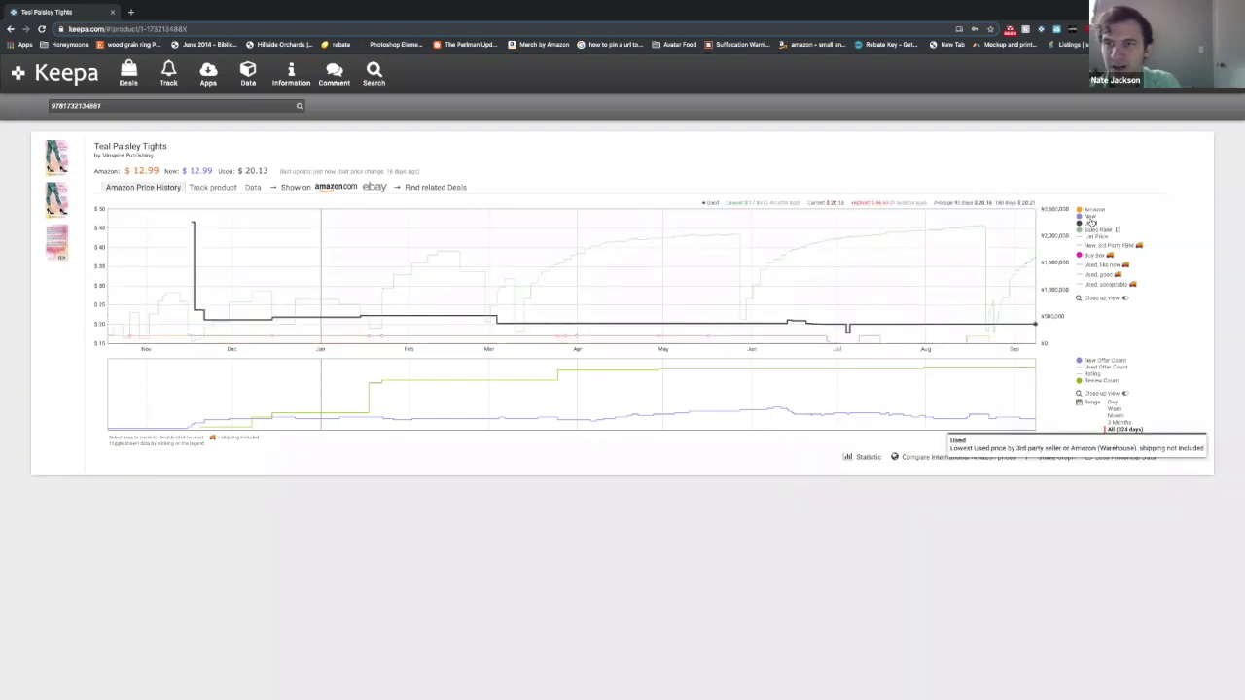